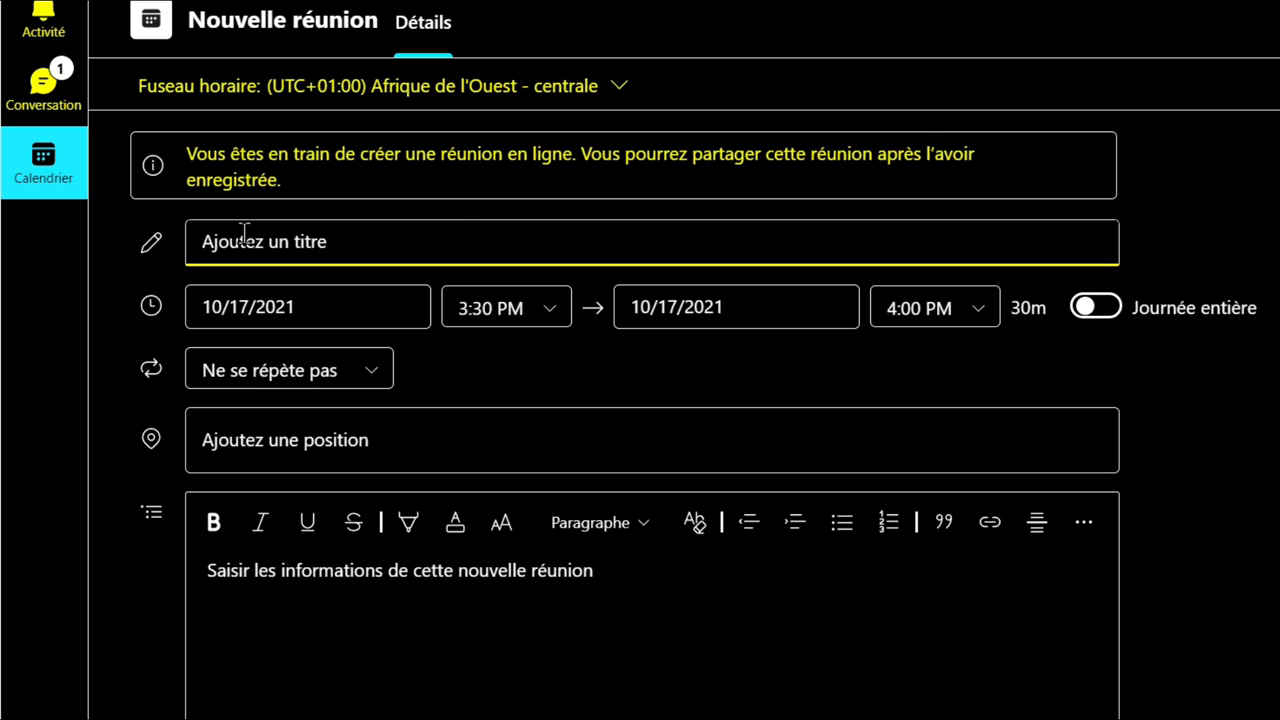
Title the new meeting "Prise de contact" and set its start time to 9:00 AM.
click(390, 236)
text(Prise de contact)
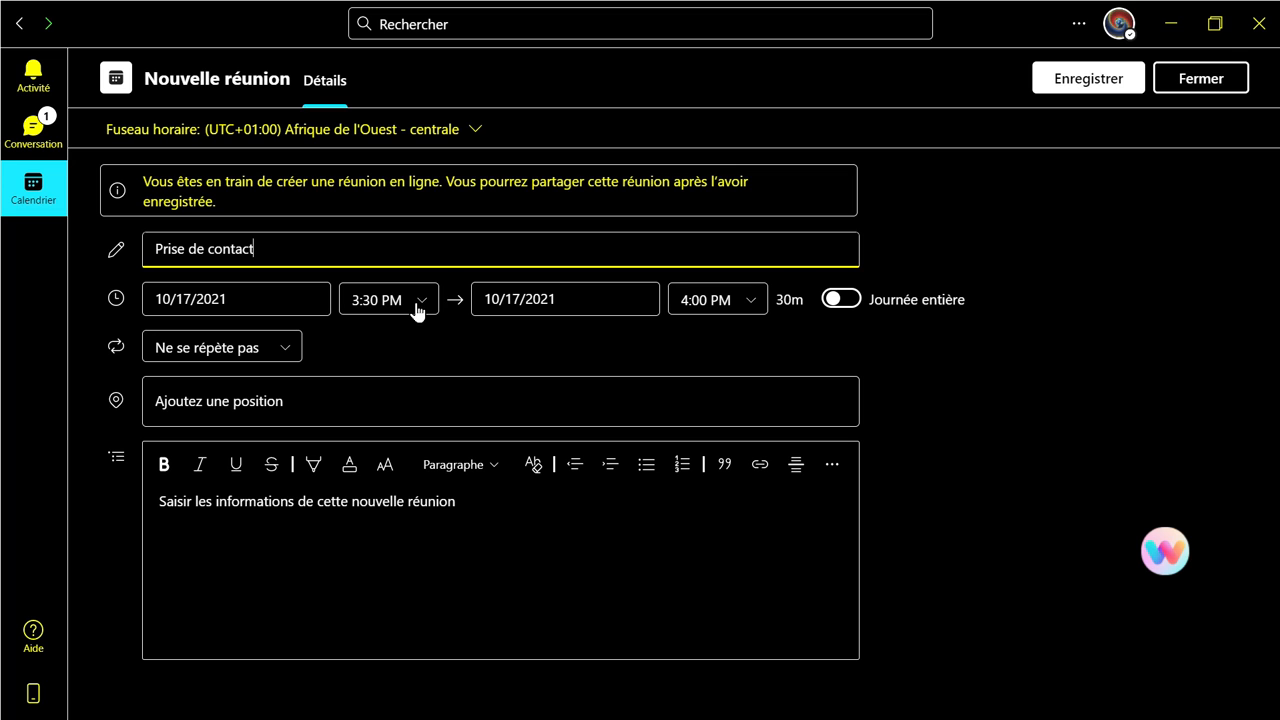
click(417, 307)
click(419, 299)
scroll(382, 460, up, 5)
scroll(384, 470, down, 1)
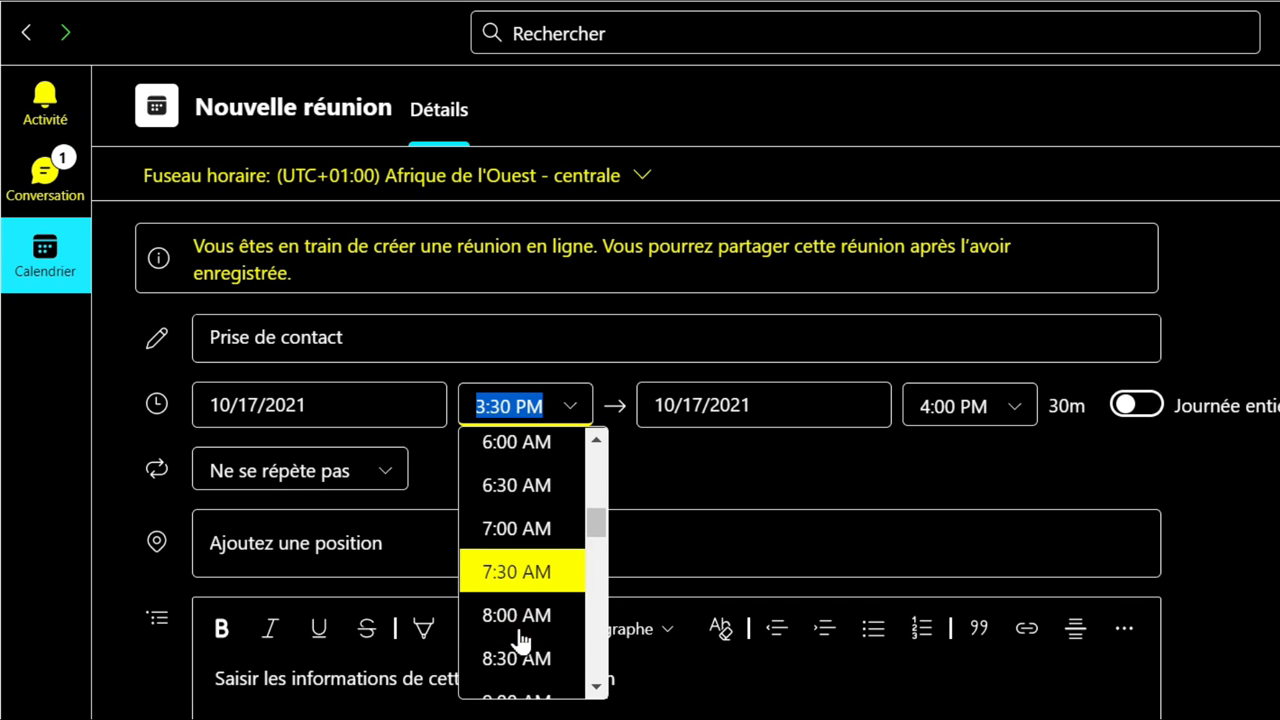
scroll(520, 640, down, 1)
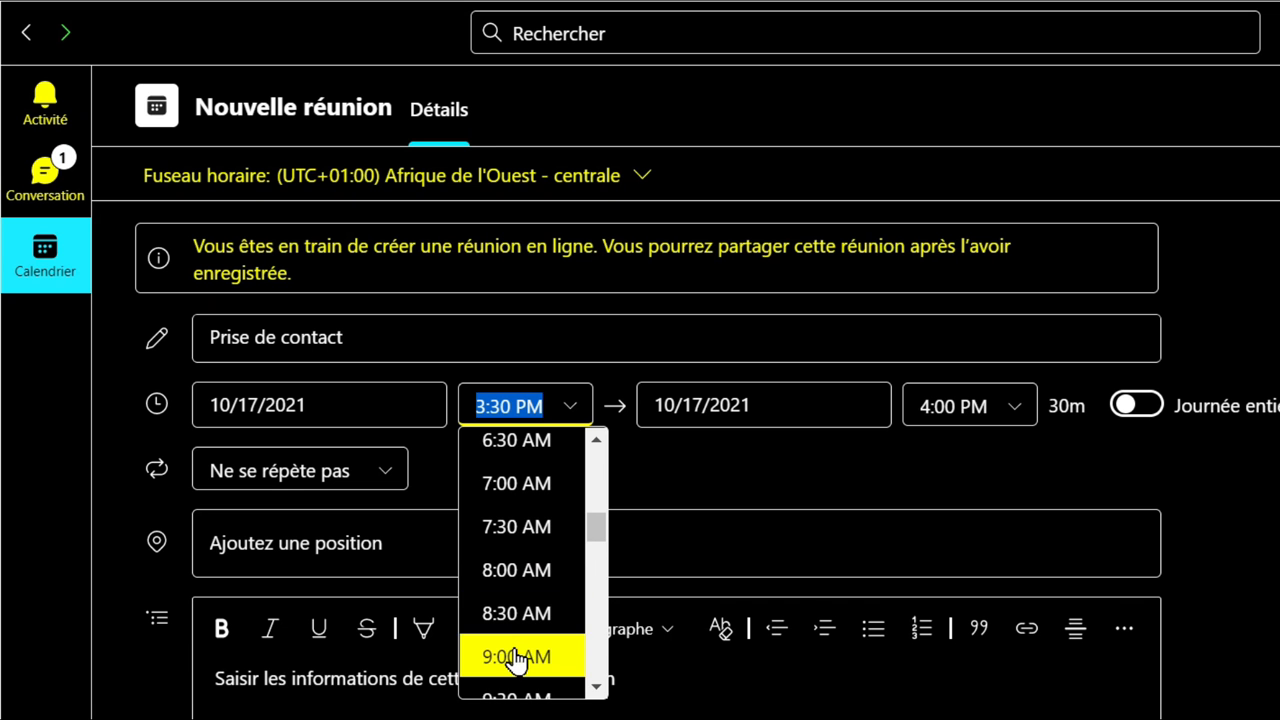
click(515, 658)
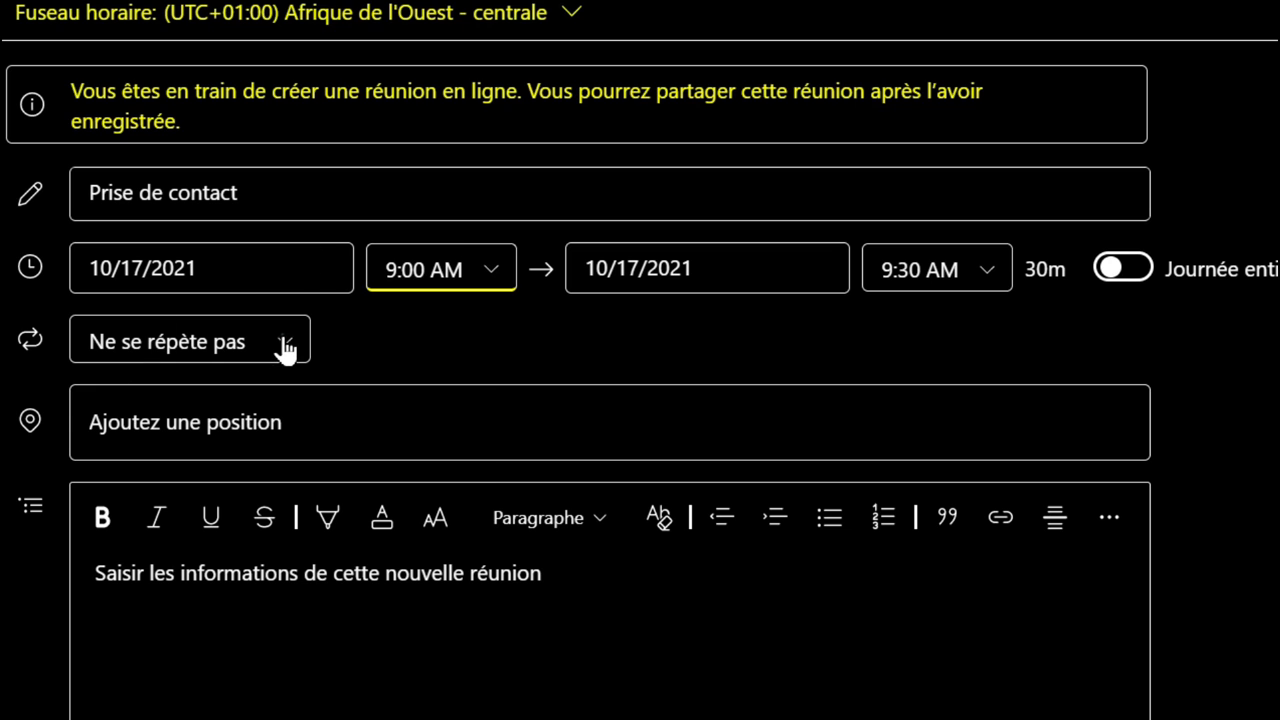
click(285, 345)
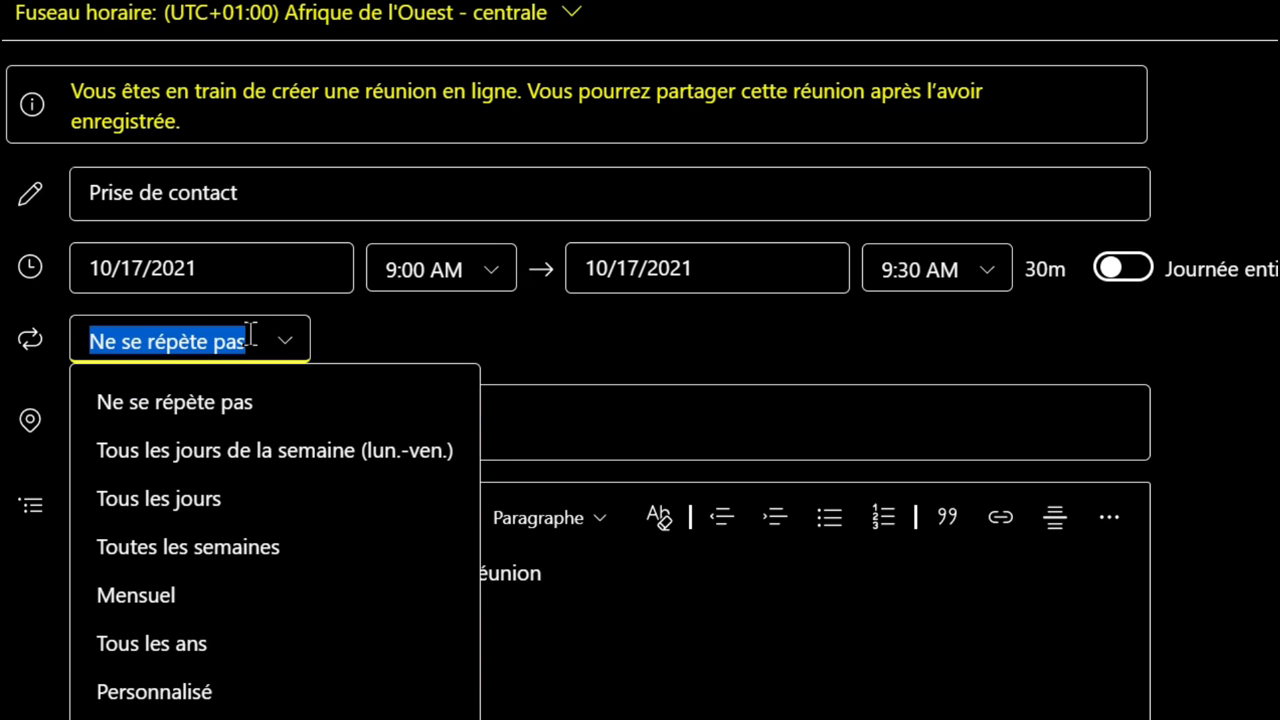
click(288, 344)
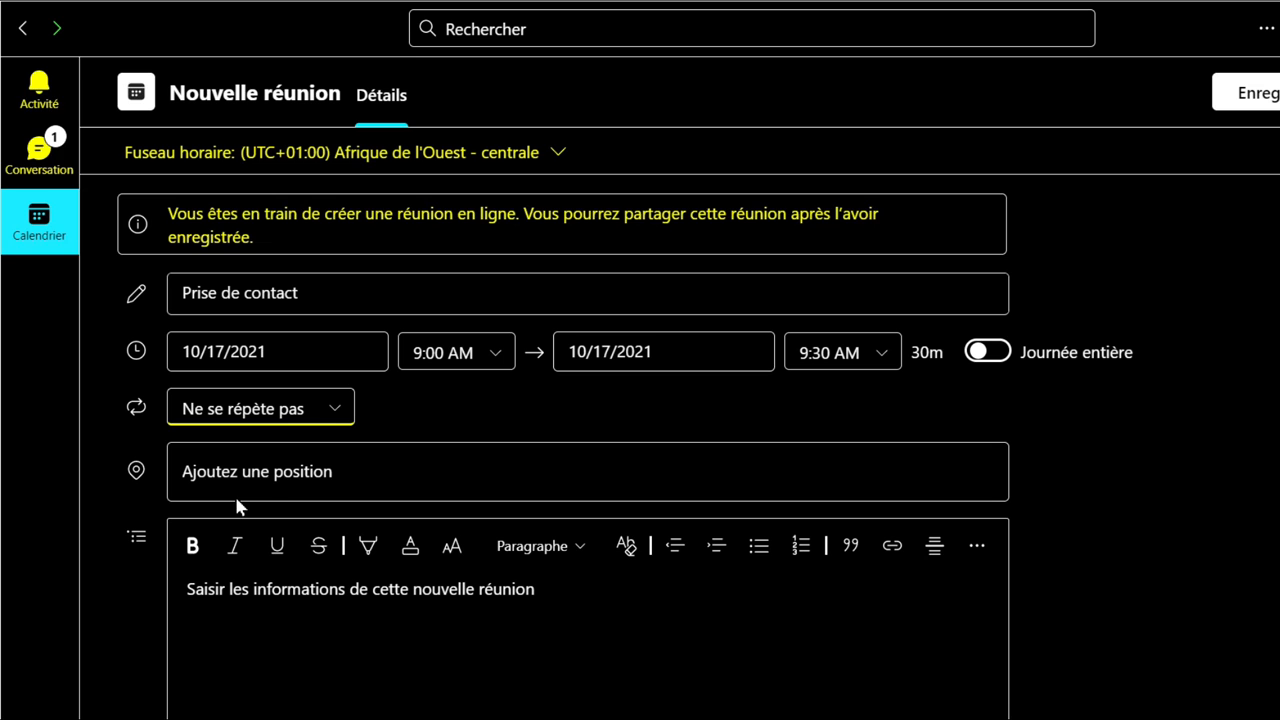
Set the meeting location to Abidjan and enter the description "Merci de prendre part à la réunion de prise de contact pour rentrée académique 2021-2022.".
click(289, 471)
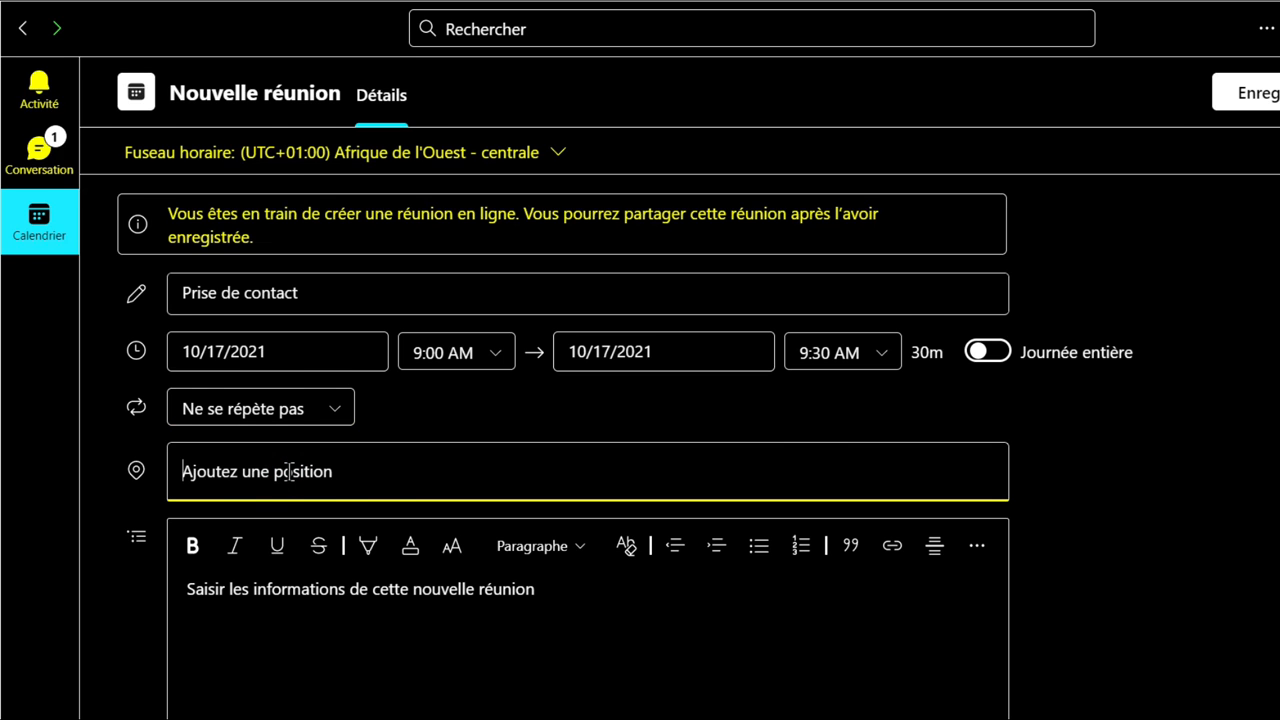
text(Ab)
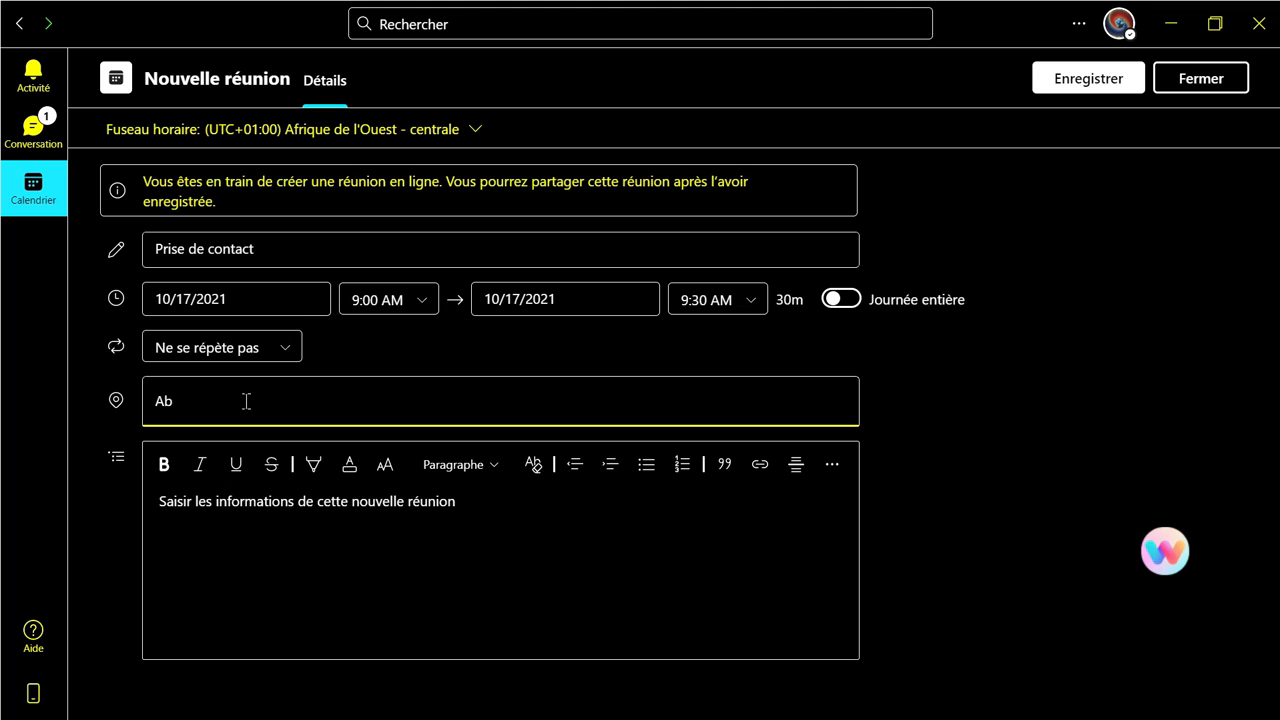
text(idjan)
click(450, 503)
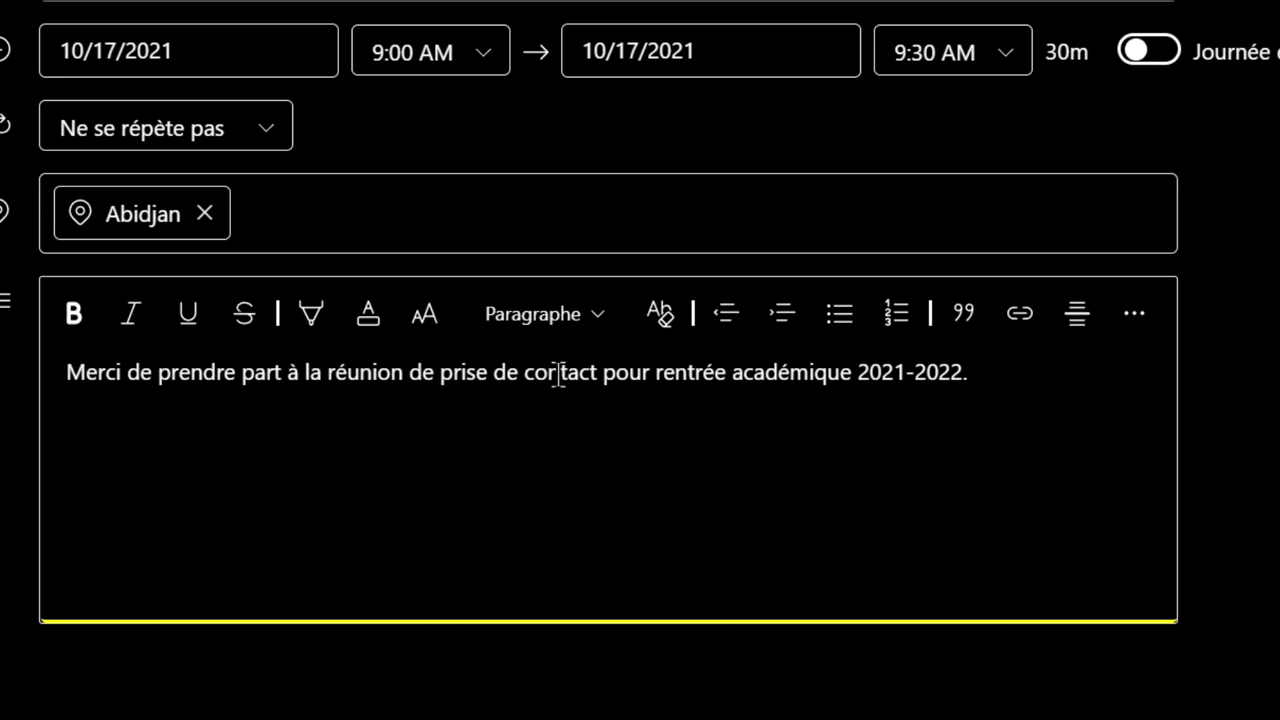
Make "2021-2022" bold in the meeting description.
drag(857, 368, 962, 379)
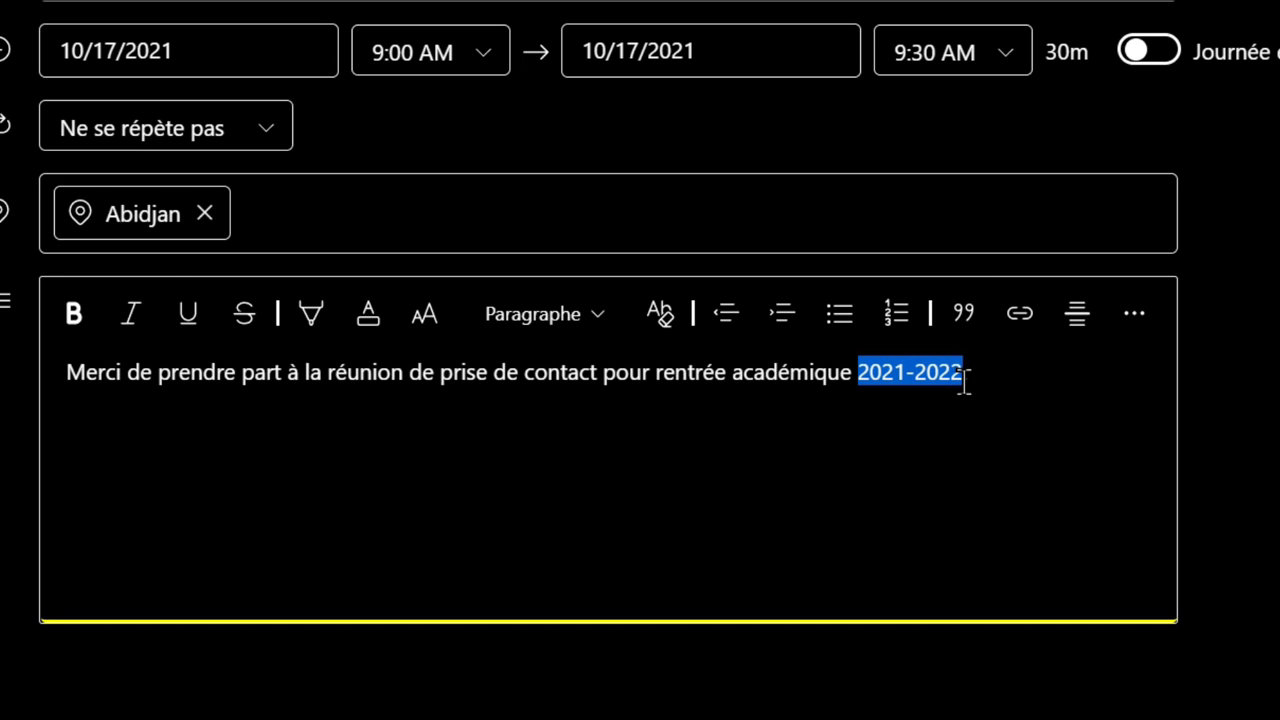
click(73, 313)
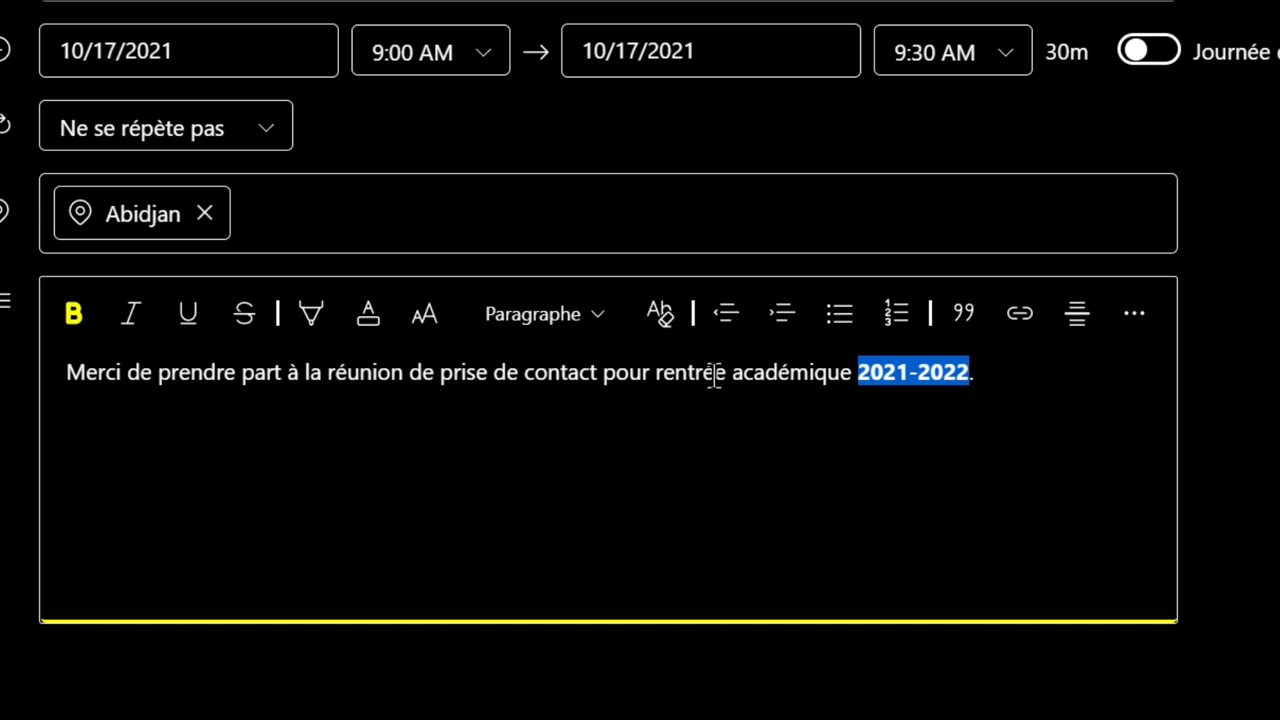
click(268, 503)
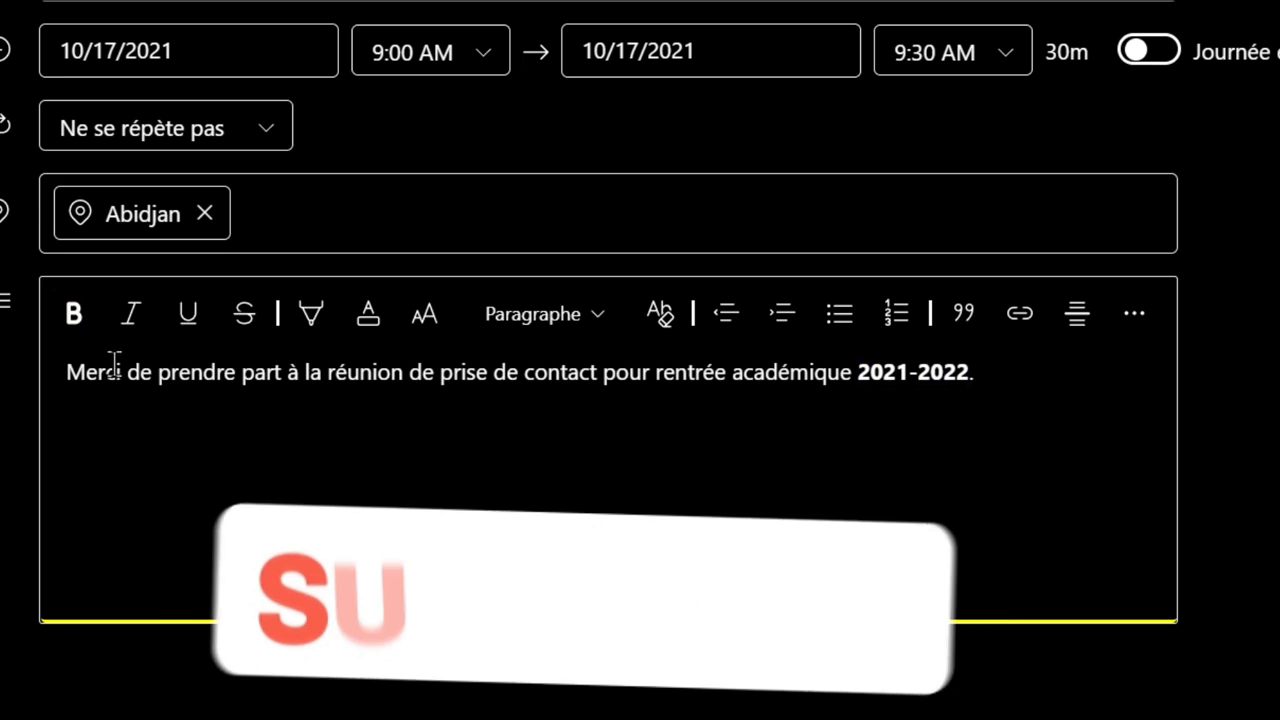
Underline the word "Merci" at the start of the meeting description.
drag(65, 372, 122, 374)
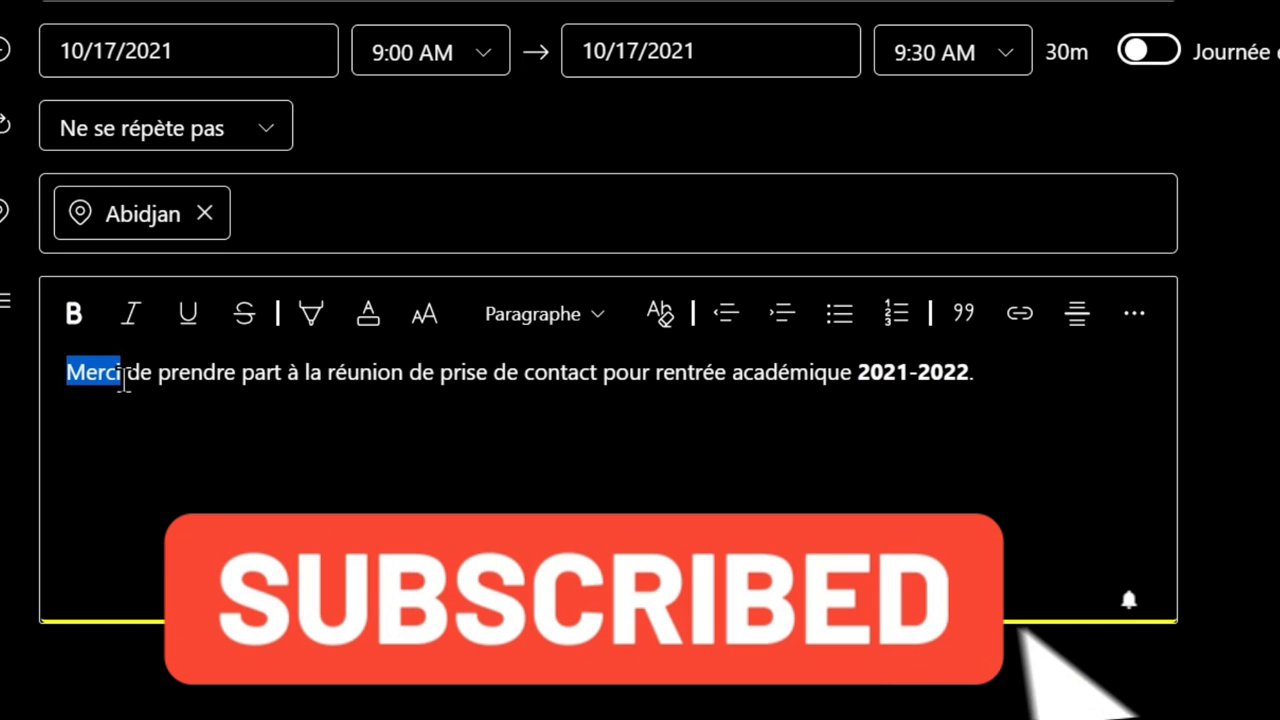
click(188, 313)
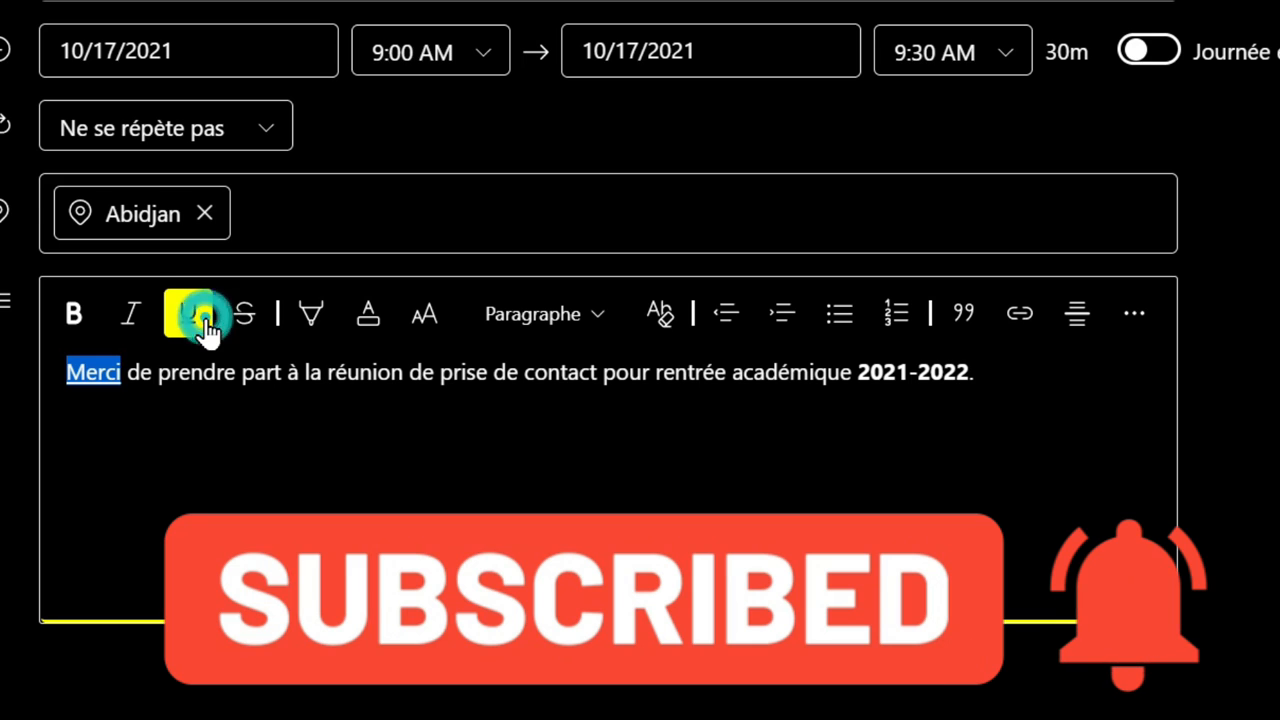
click(311, 314)
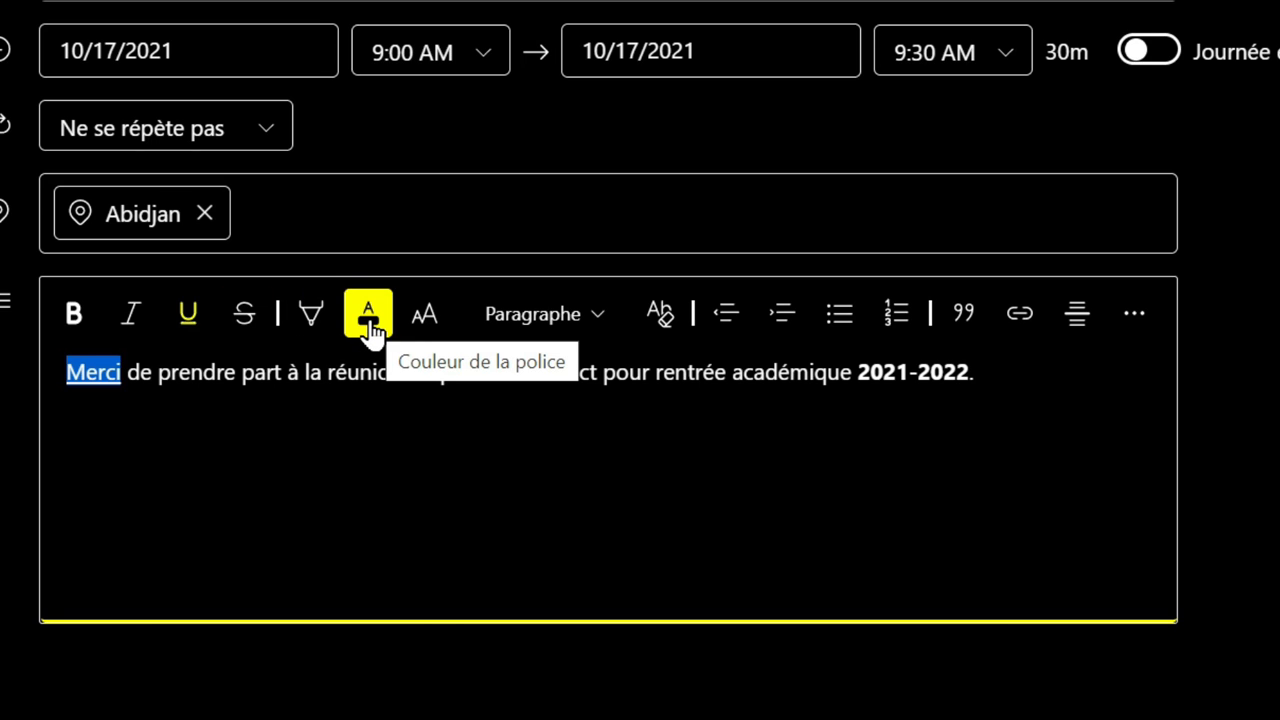
click(332, 405)
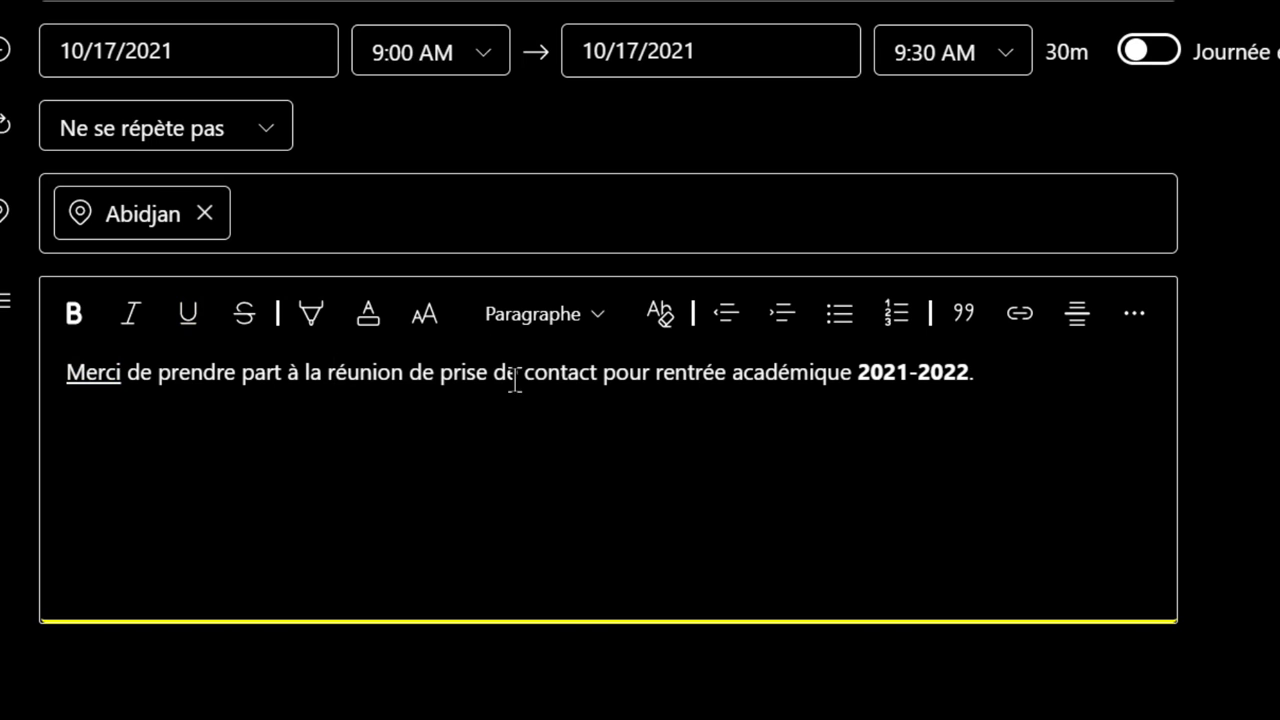
Change the font color of the word "contact" in the description to yellow.
drag(524, 366, 600, 380)
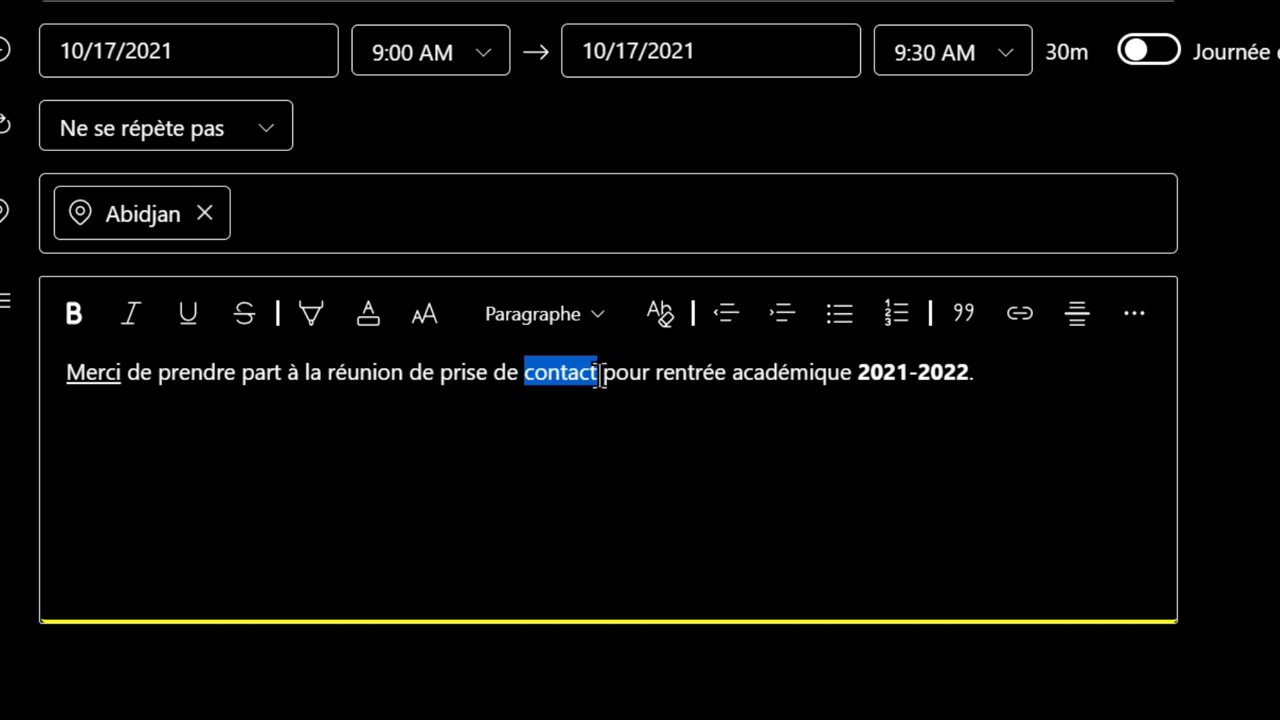
click(370, 316)
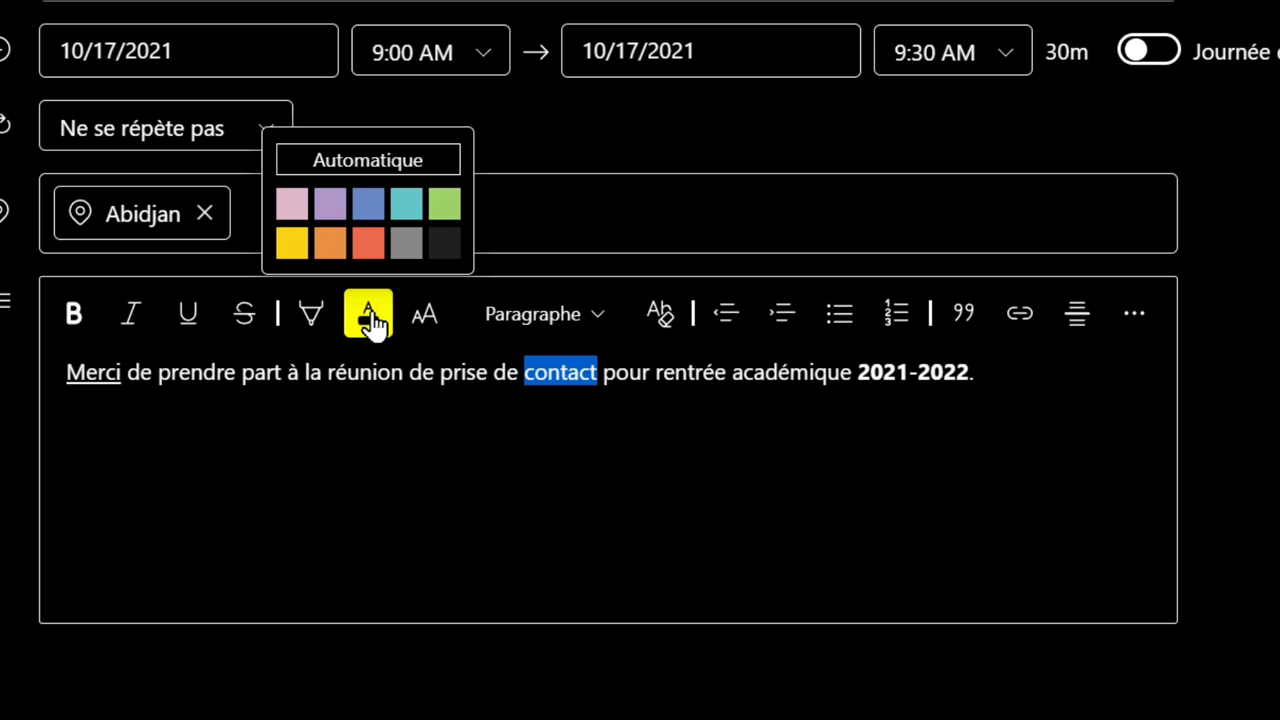
click(300, 248)
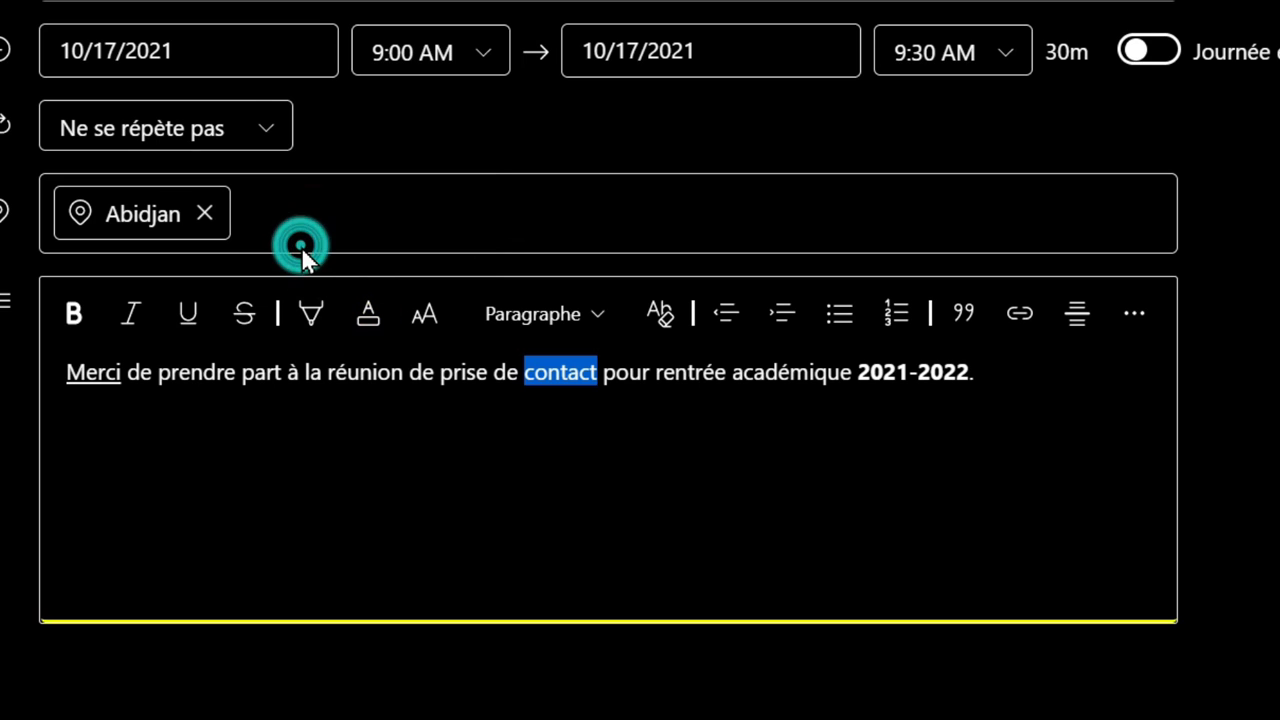
click(551, 446)
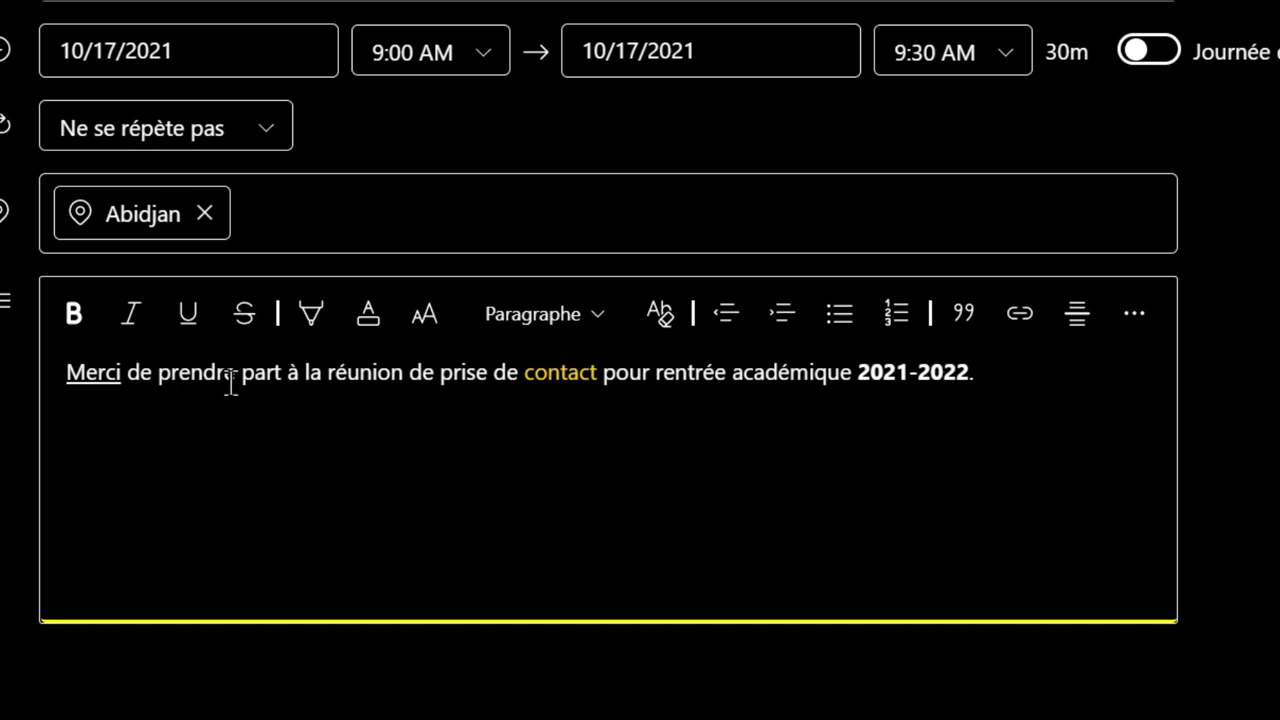
Apply the Titre 3 style to the description line containing the word "part".
drag(241, 372, 290, 380)
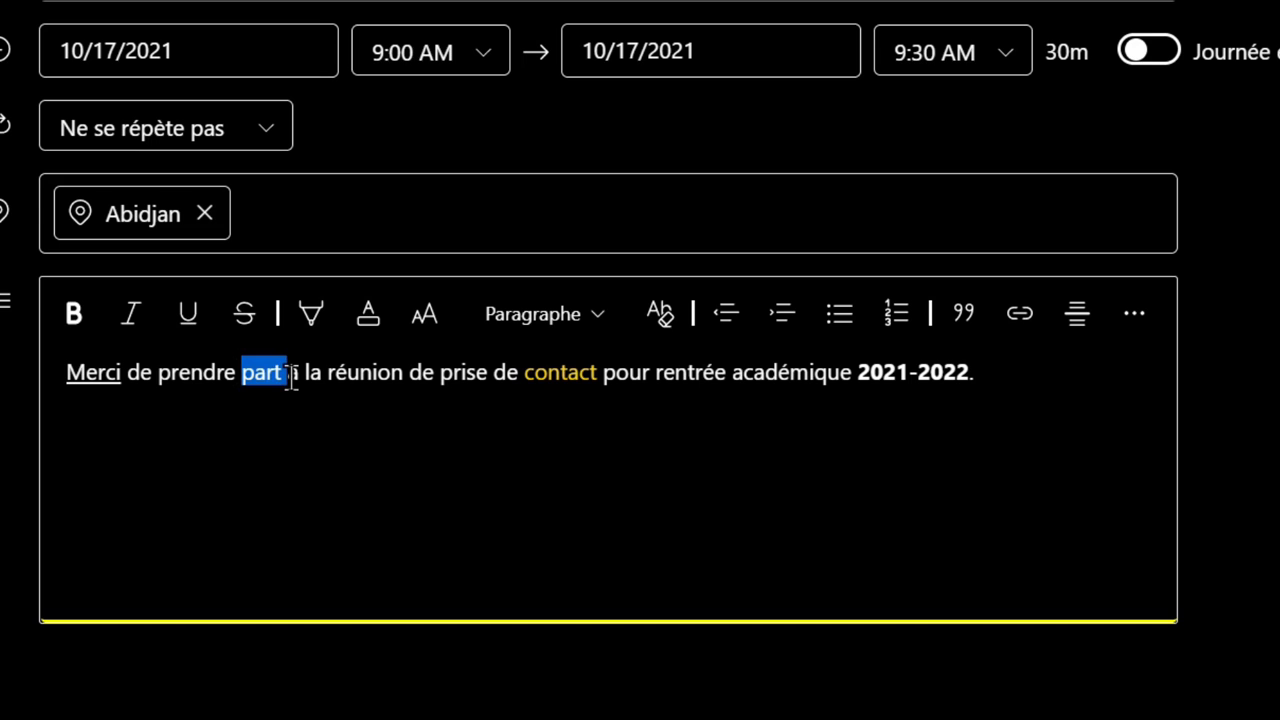
click(597, 314)
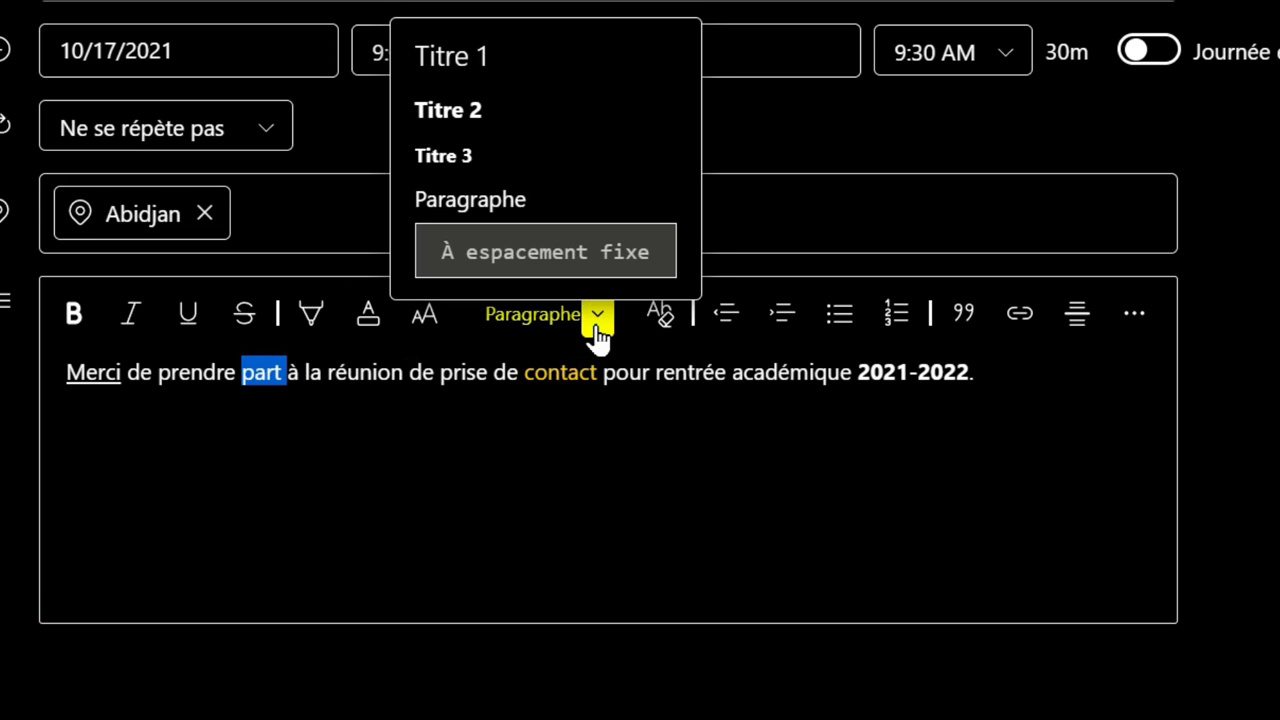
click(457, 160)
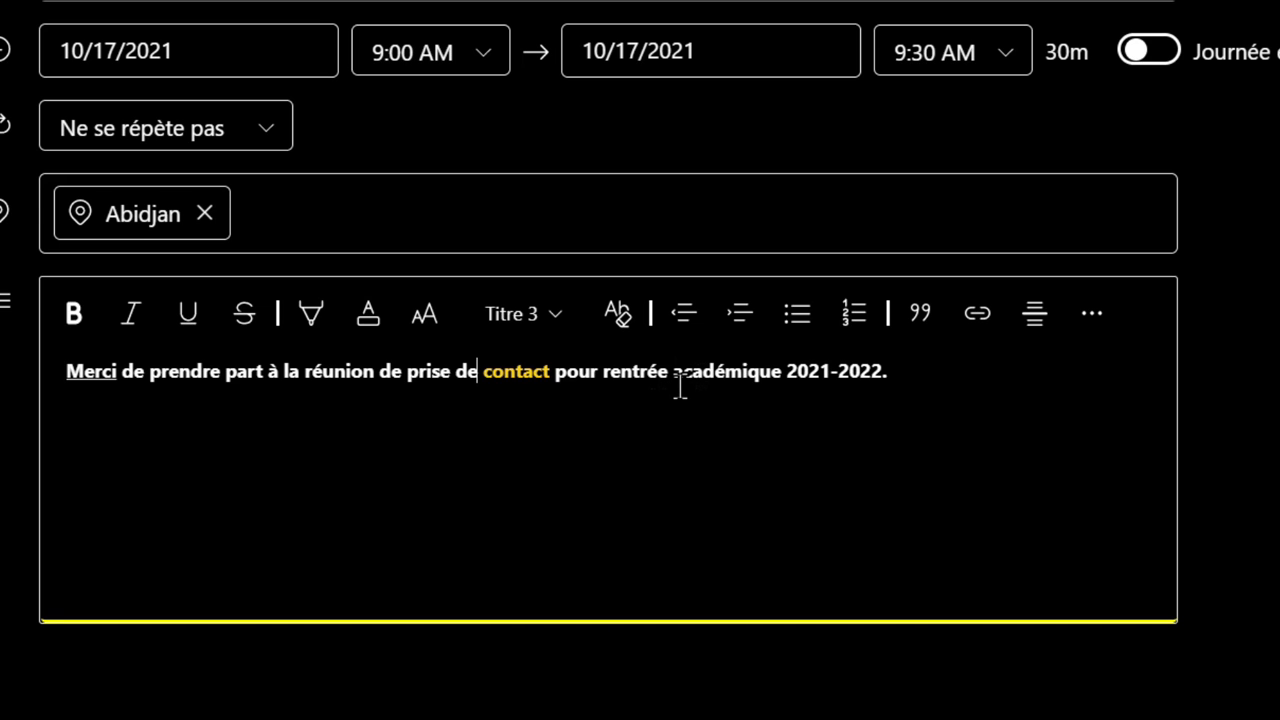
Try quote formatting on the meeting description and remove it again.
click(914, 318)
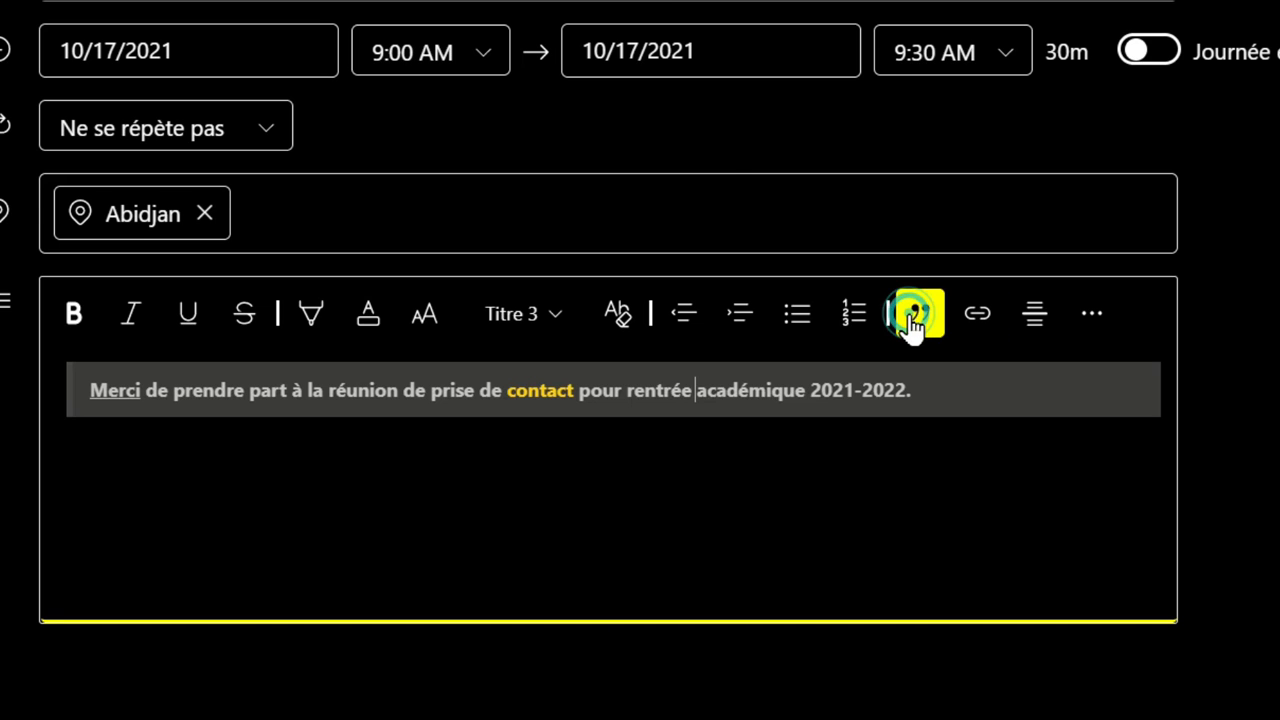
click(808, 405)
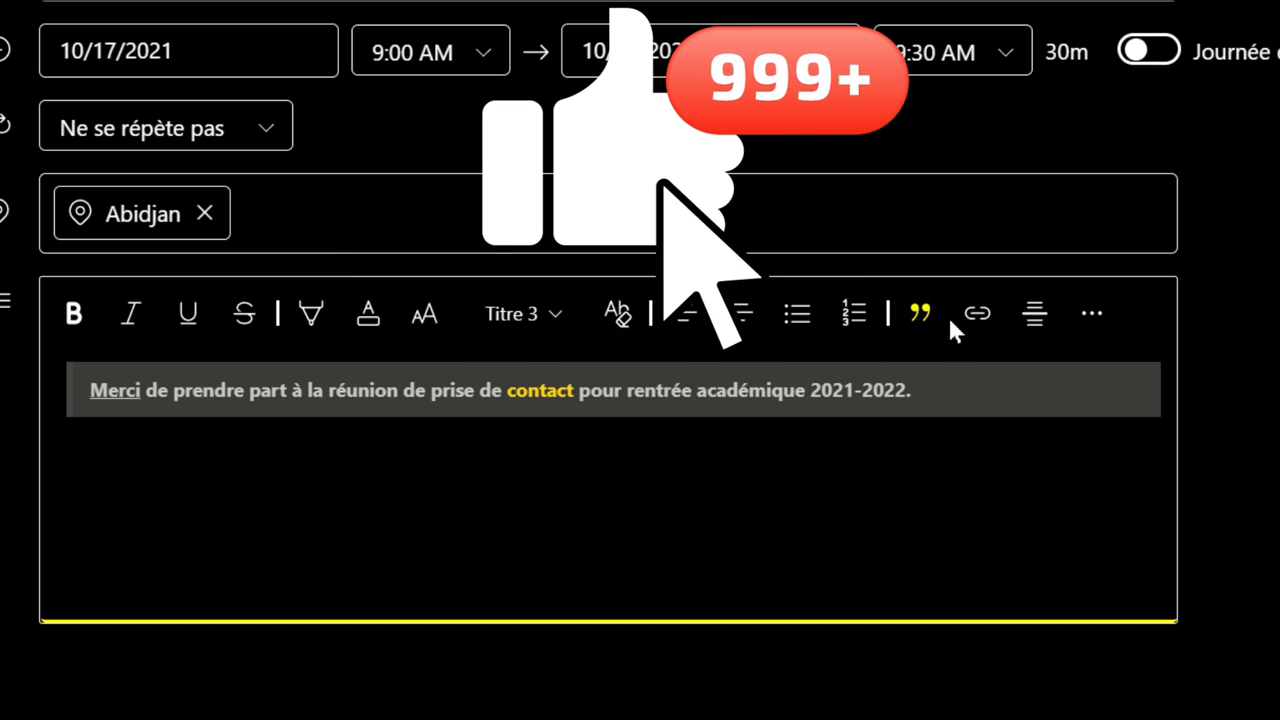
click(920, 316)
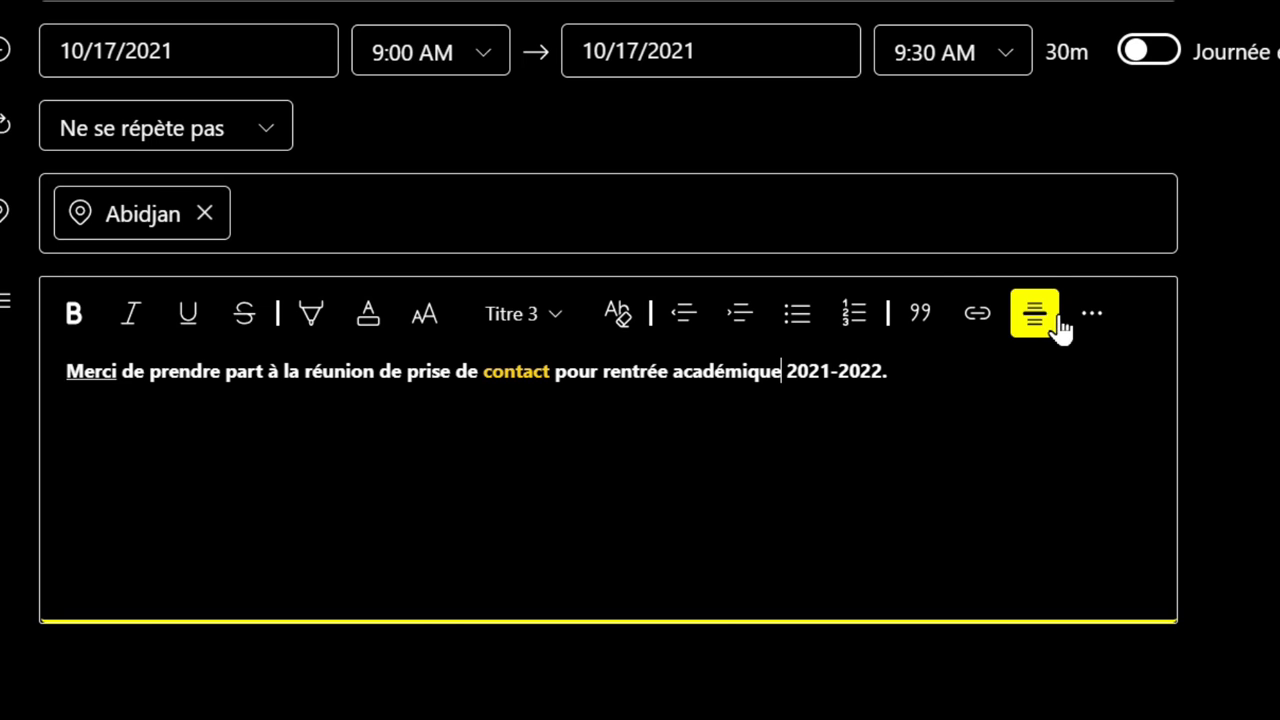
click(1096, 318)
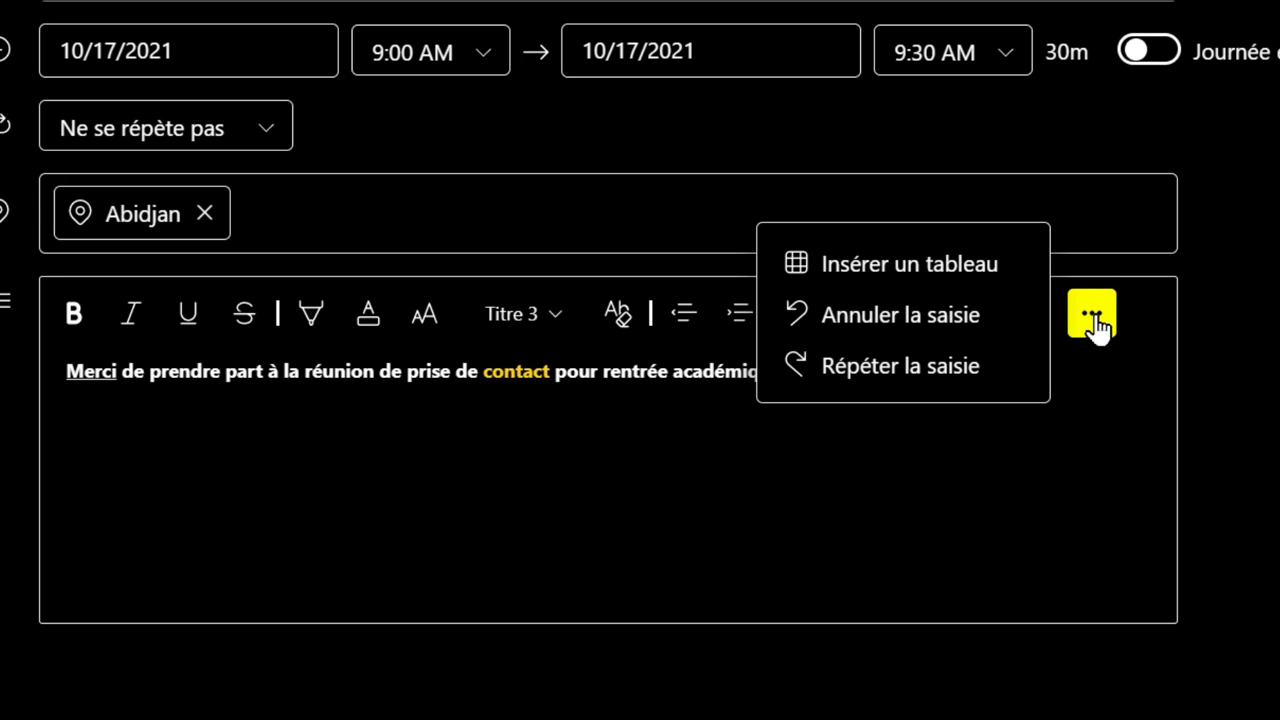
click(893, 506)
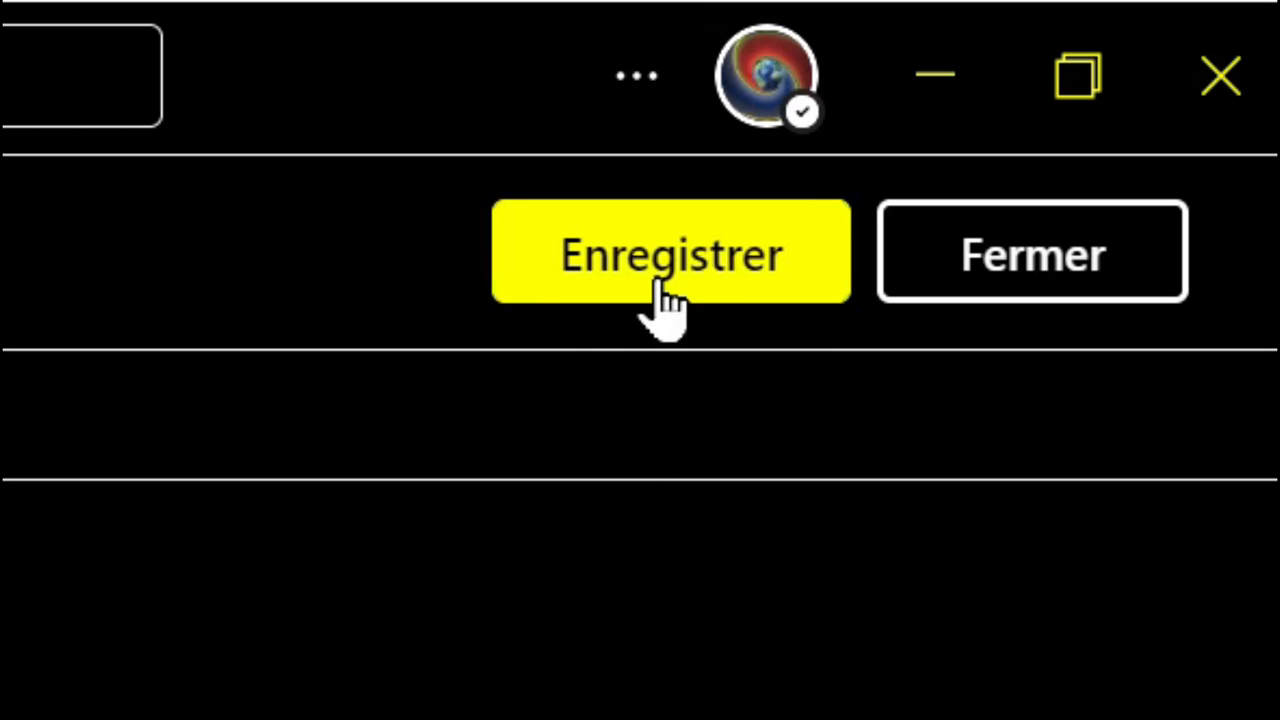
Save the meeting and copy its link for sharing.
click(663, 285)
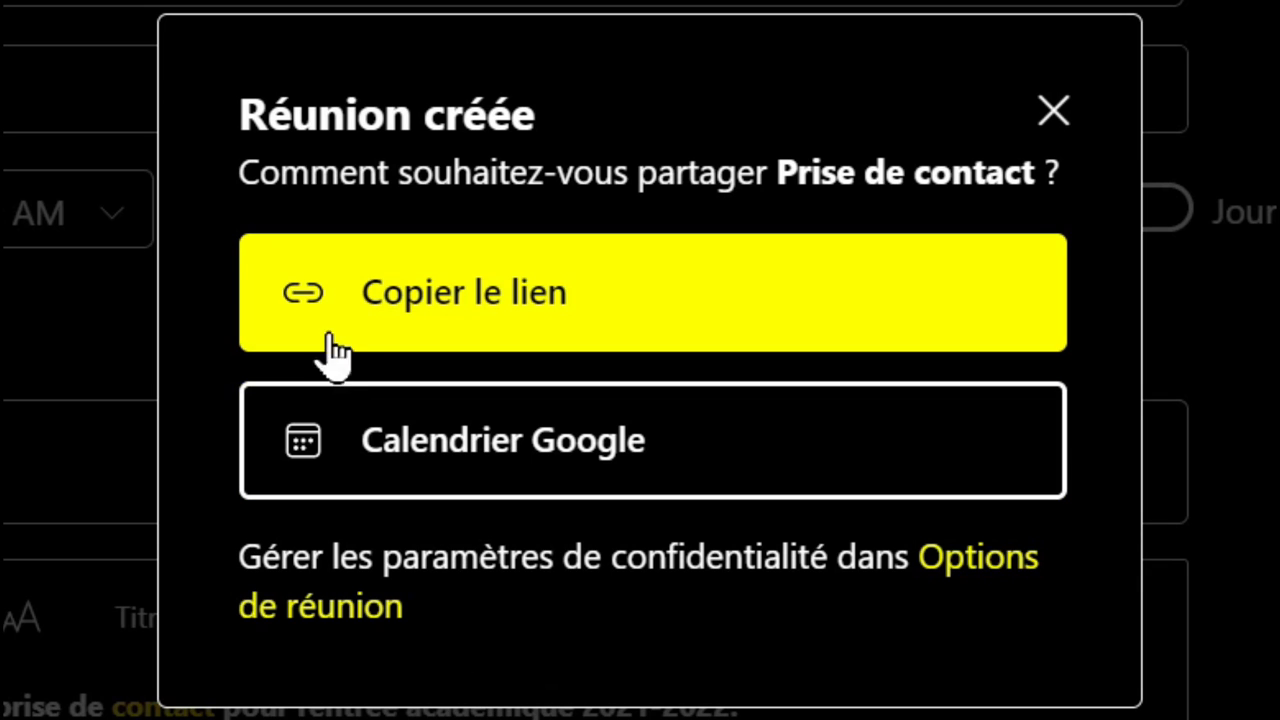
click(472, 290)
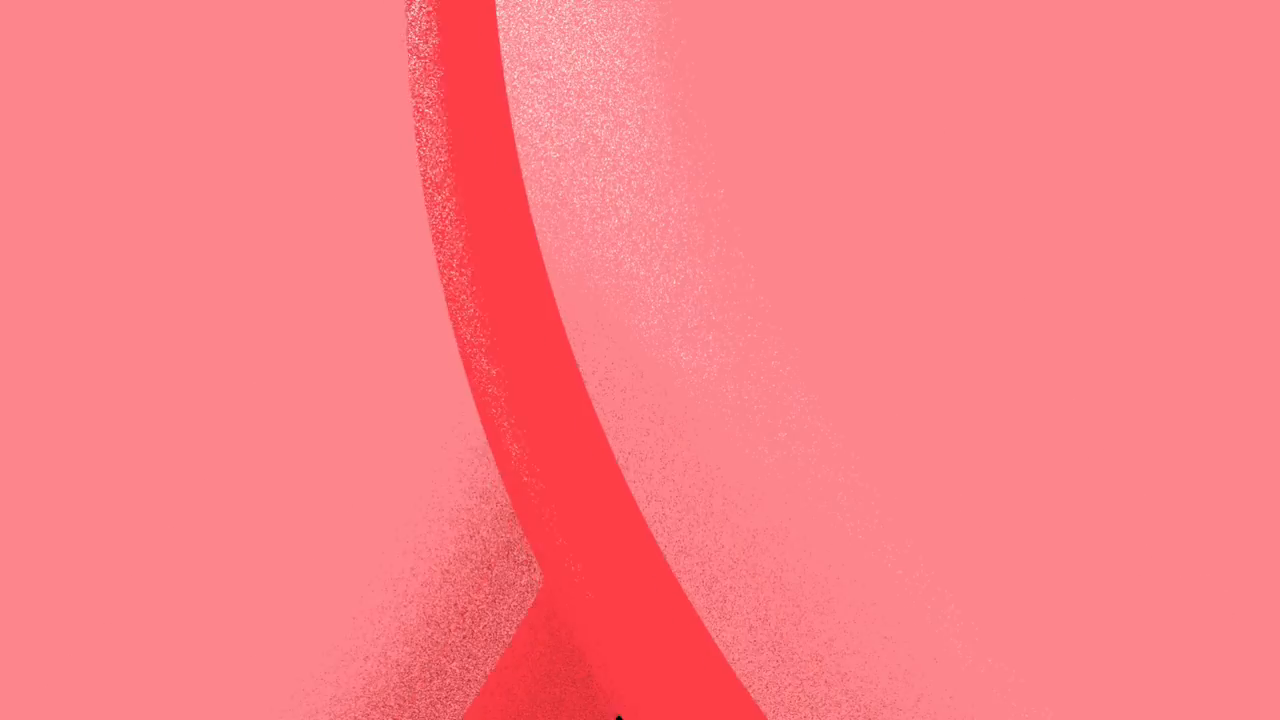